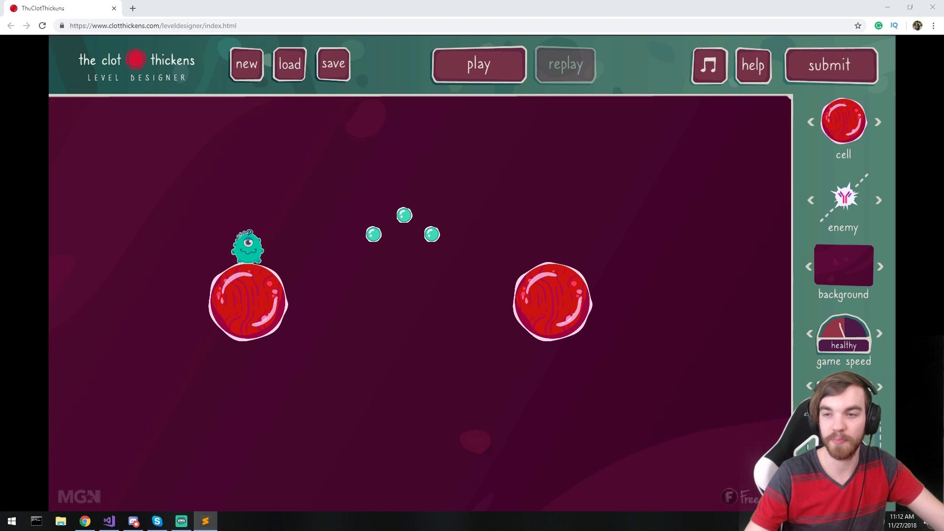
- Bring the level designer window forward and try placing an extra cell and an enemy
{"action": "left_click", "coordinate": [542, 118]}
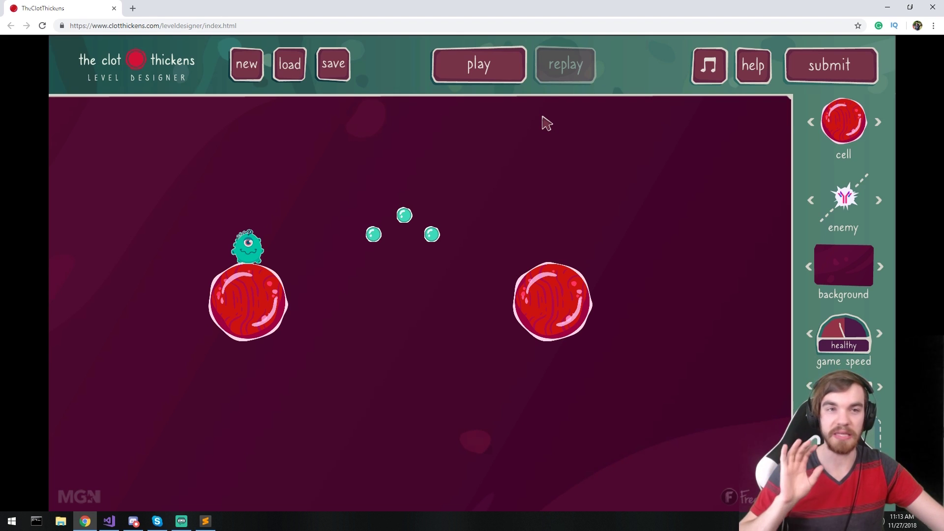
{"action": "key", "text": "ctrl+l"}
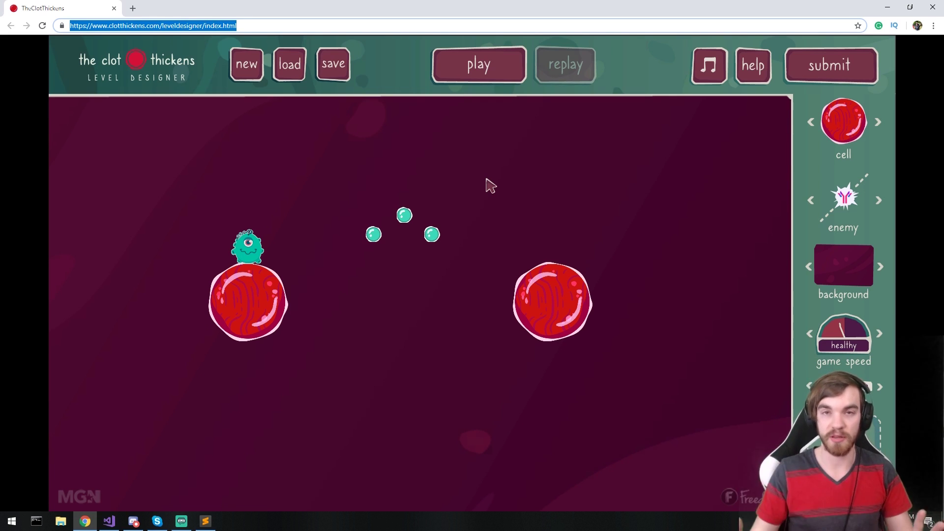
{"action": "left_click", "coordinate": [544, 183]}
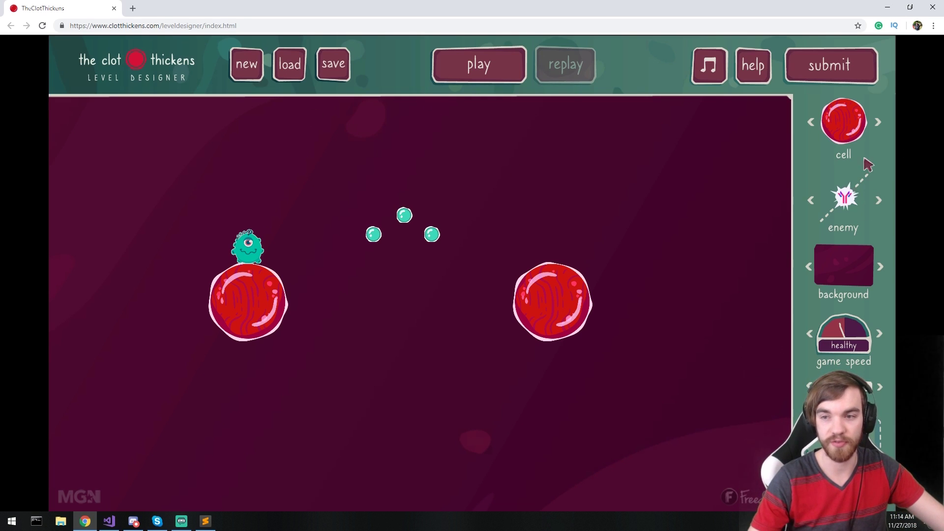
{"action": "left_click_drag", "start_coordinate": [850, 129], "coordinate": [845, 433]}
{"action": "left_click_drag", "start_coordinate": [849, 231], "coordinate": [806, 315]}
- Set the background to dark blue and finish a test run (2 of 3 orbs, 00:07, 1 jump)
{"action": "left_click", "coordinate": [880, 266]}
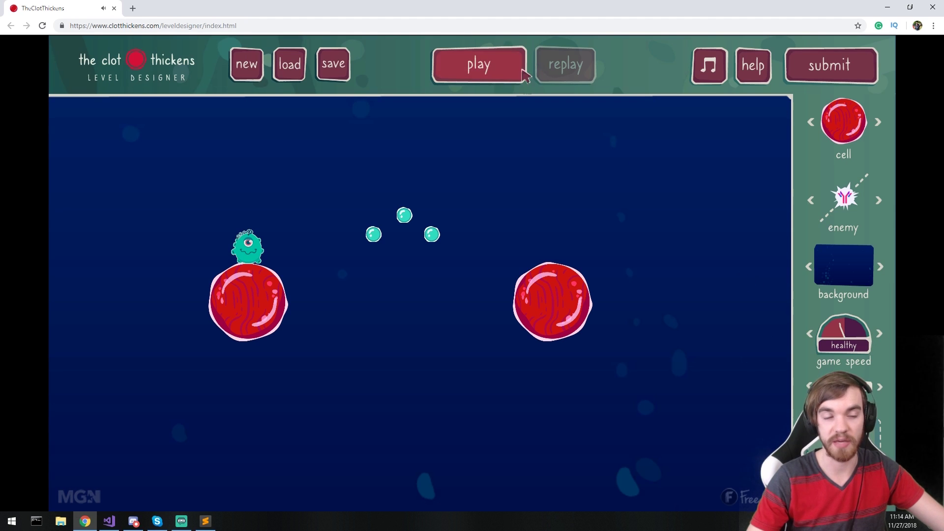
{"action": "left_click", "coordinate": [494, 69]}
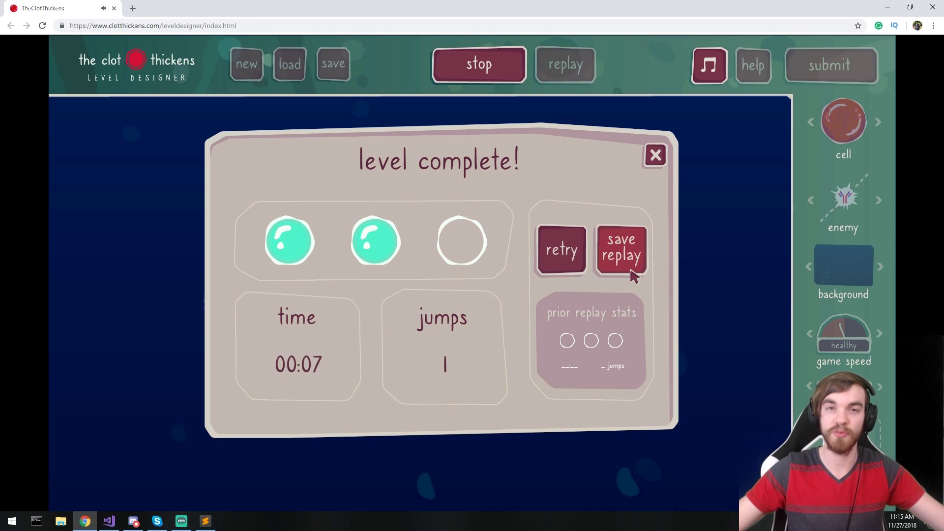
{"action": "left_click", "coordinate": [655, 155]}
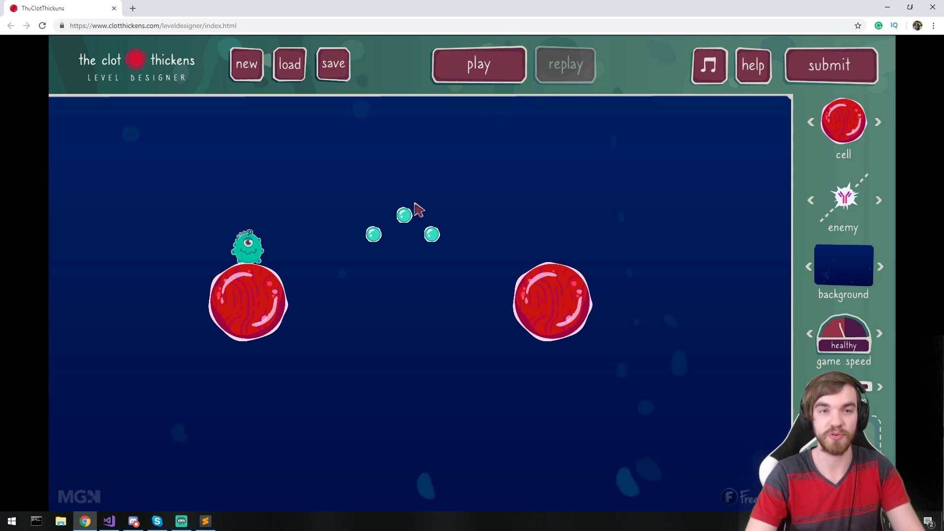
- Move the starting cell to the bottom-left and give it a vertical movement track
{"action": "left_click", "coordinate": [245, 314]}
{"action": "left_click_drag", "start_coordinate": [244, 313], "coordinate": [107, 465]}
{"action": "left_click", "coordinate": [111, 435]}
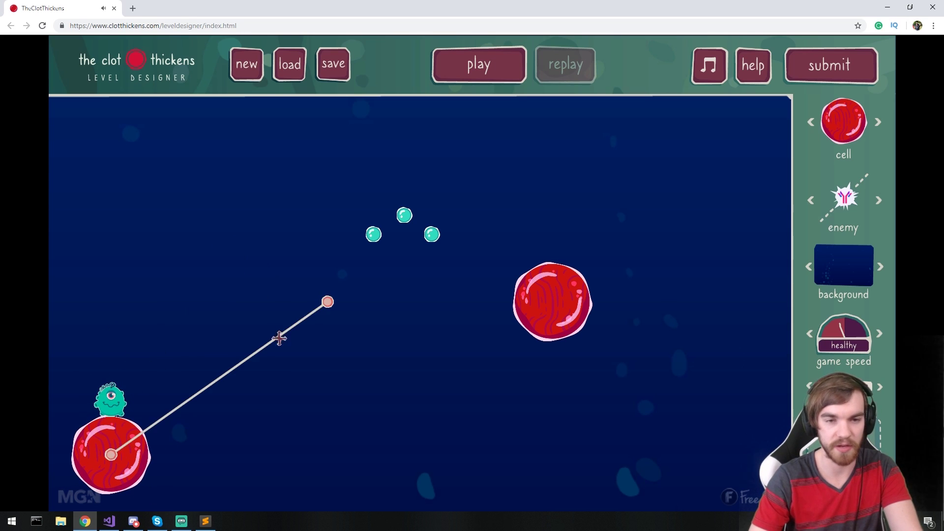
{"action": "left_click_drag", "start_coordinate": [327, 301], "coordinate": [112, 152]}
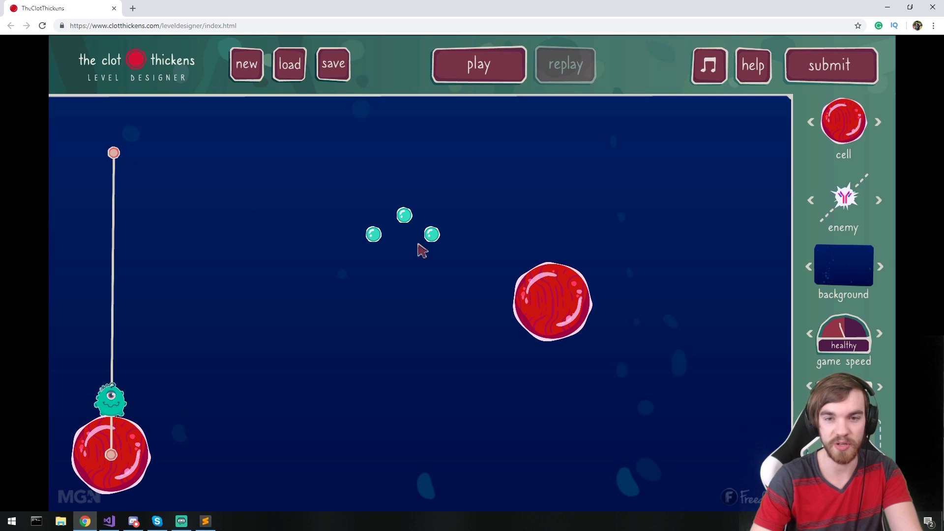
- Shift the right-hand cell and two bubbles, and add red cells at top-right and bottom-right
{"action": "left_click_drag", "start_coordinate": [553, 301], "coordinate": [481, 249]}
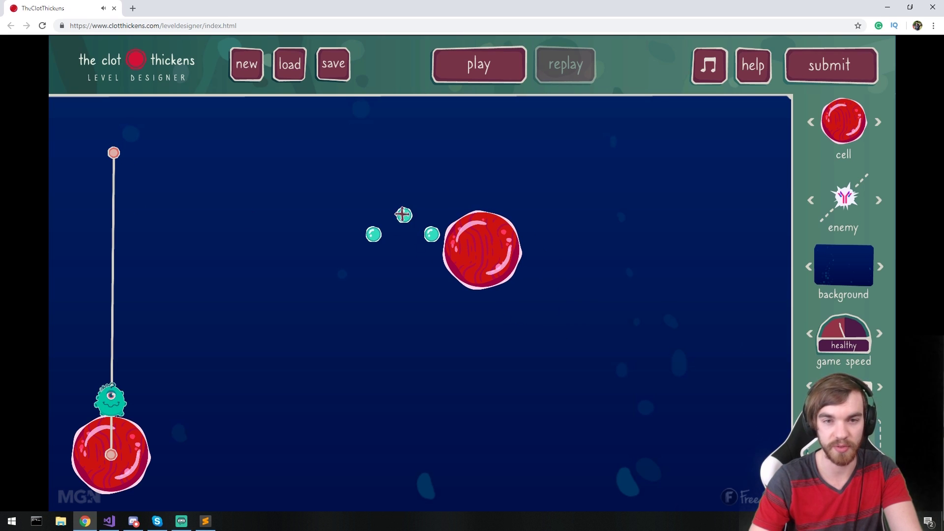
{"action": "left_click_drag", "start_coordinate": [404, 215], "coordinate": [444, 198]}
{"action": "left_click_drag", "start_coordinate": [431, 235], "coordinate": [619, 325]}
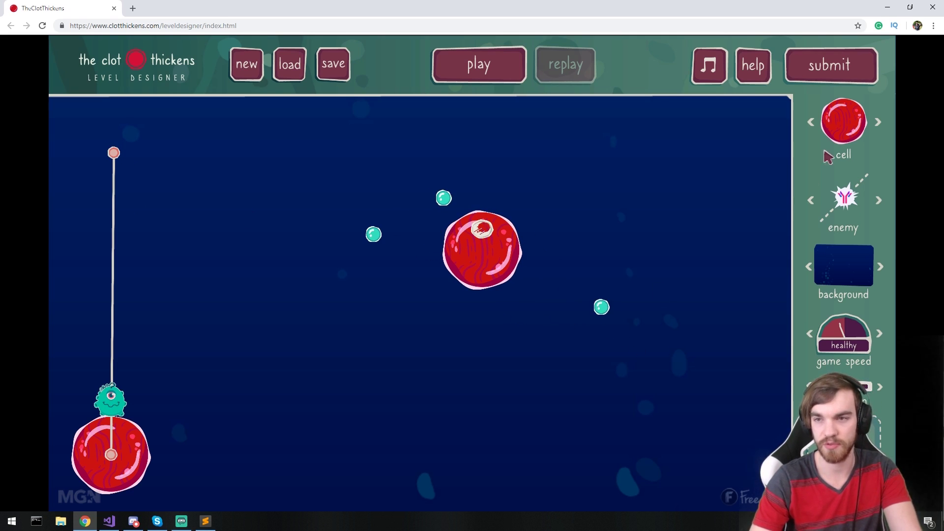
{"action": "left_click_drag", "start_coordinate": [844, 123], "coordinate": [722, 155]}
{"action": "left_click_drag", "start_coordinate": [843, 123], "coordinate": [725, 442]}
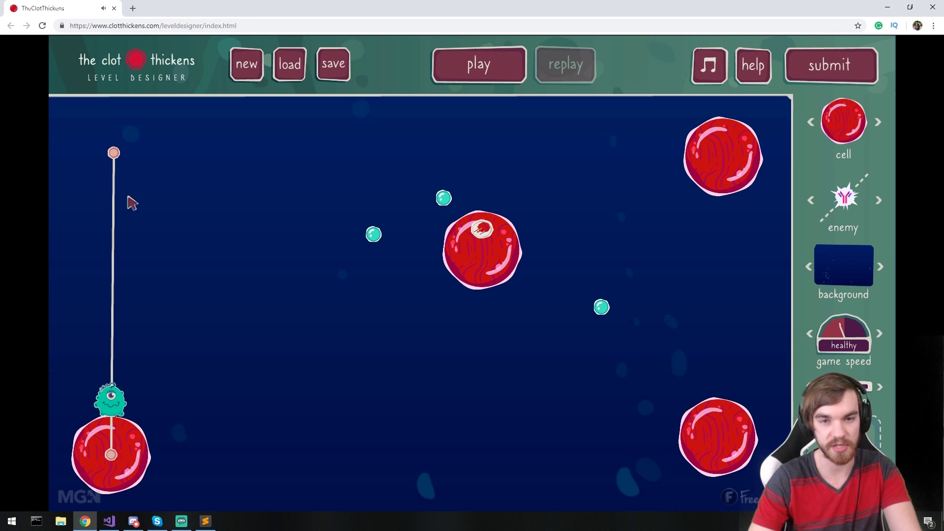
- Nudge the centre cell down, make it the orange variety, and start a test run
{"action": "left_click_drag", "start_coordinate": [490, 236], "coordinate": [486, 265]}
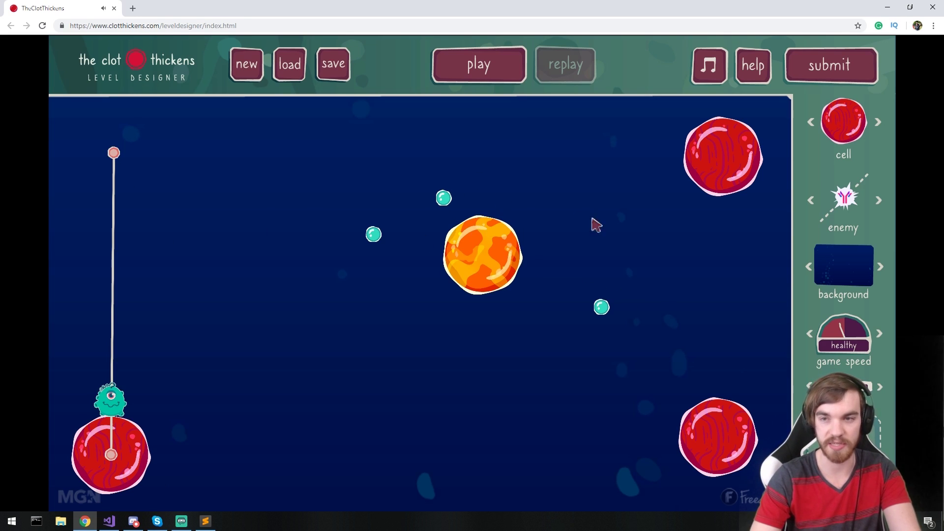
{"action": "left_click", "coordinate": [878, 123]}
{"action": "left_click", "coordinate": [878, 123]}
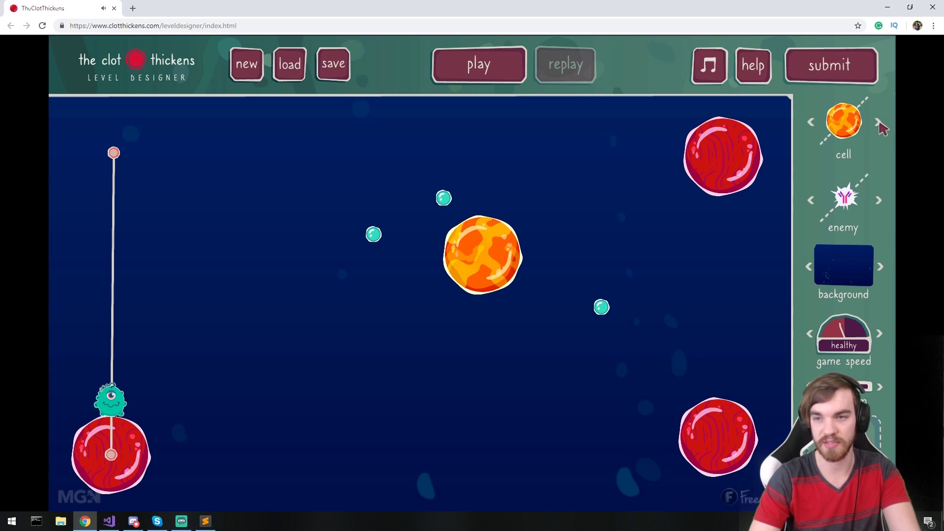
{"action": "left_click", "coordinate": [879, 123]}
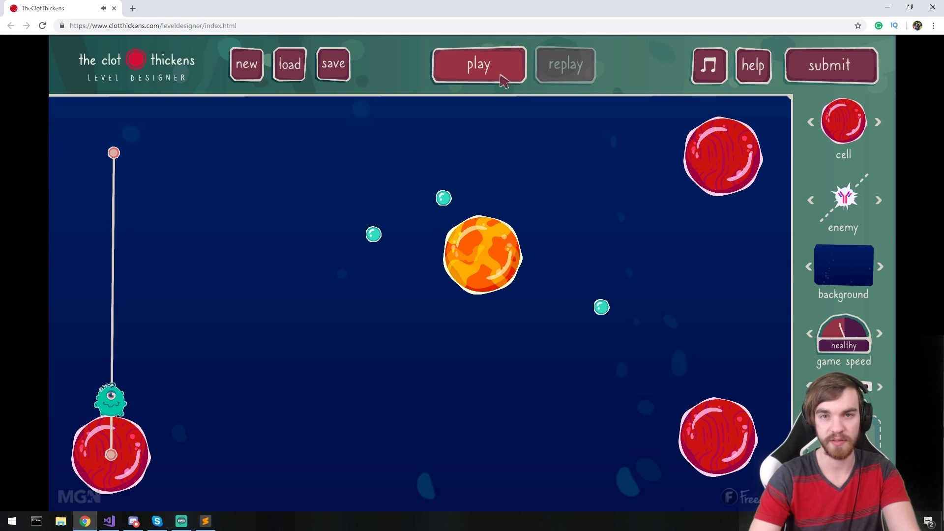
{"action": "left_click", "coordinate": [491, 77]}
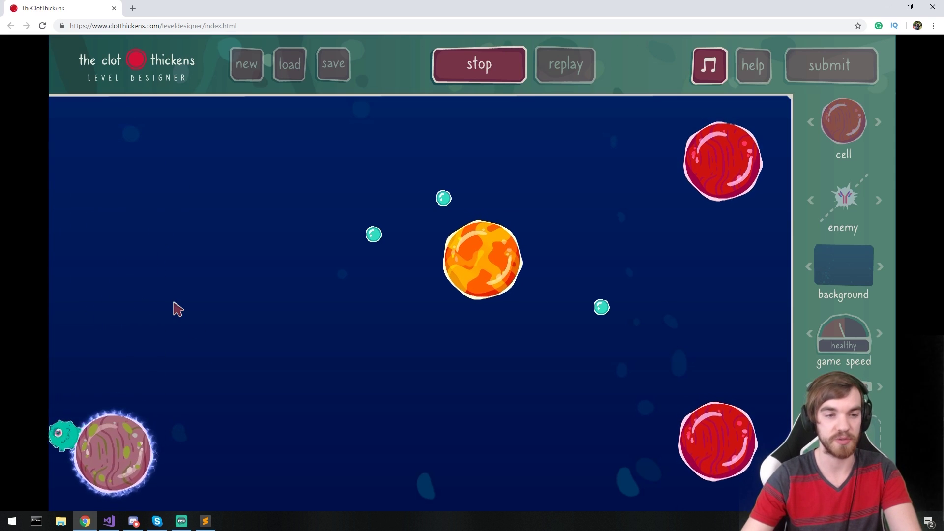
{"action": "left_click", "coordinate": [211, 307]}
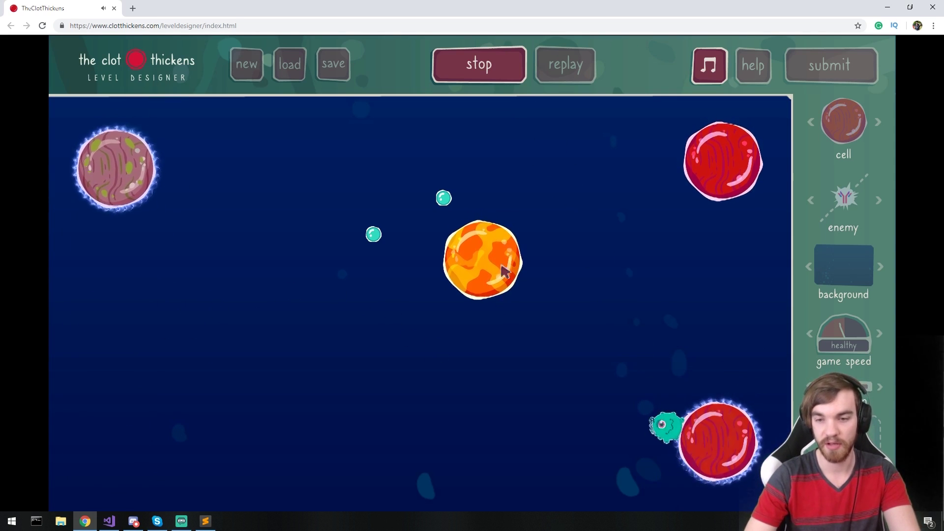
{"action": "left_click", "coordinate": [504, 241]}
{"action": "left_click", "coordinate": [480, 63]}
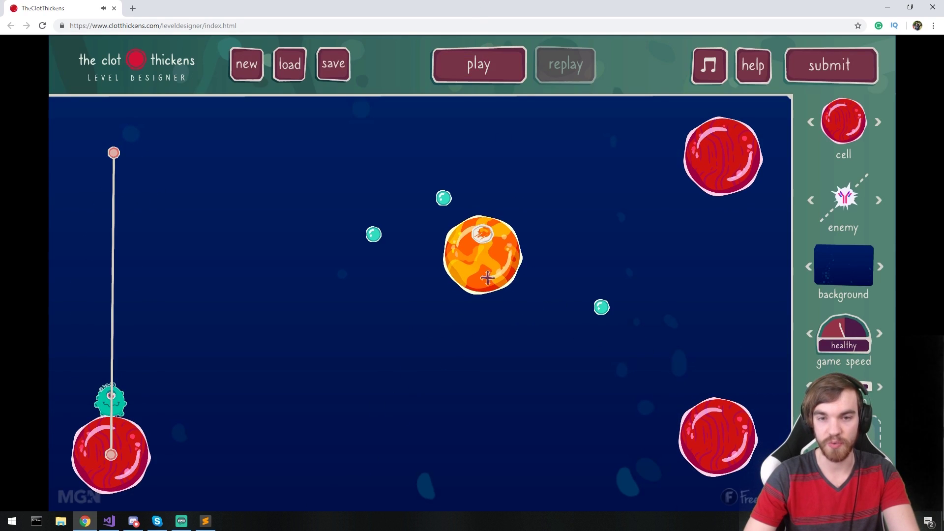
- Move the orange cell down-right and place two bubbles beside the right-hand cells
{"action": "left_click_drag", "start_coordinate": [481, 283], "coordinate": [544, 233]}
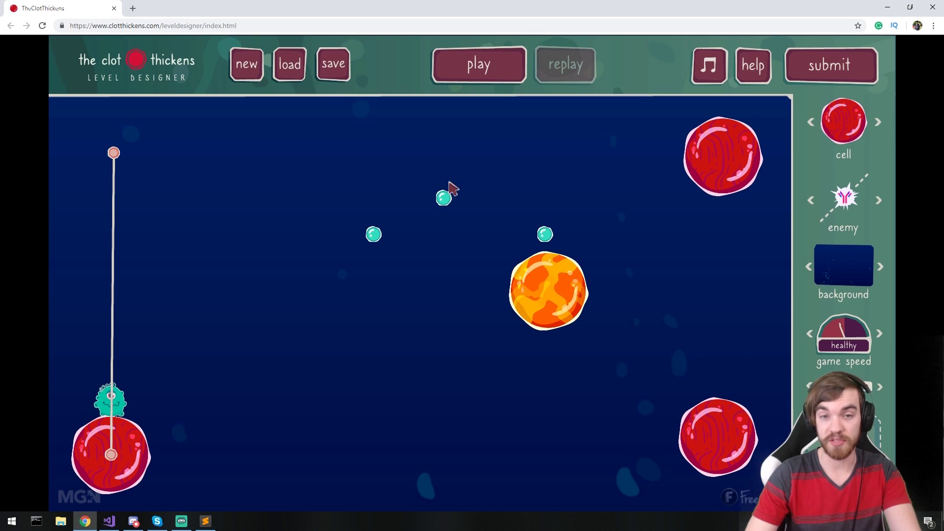
{"action": "left_click_drag", "start_coordinate": [444, 197], "coordinate": [739, 380]}
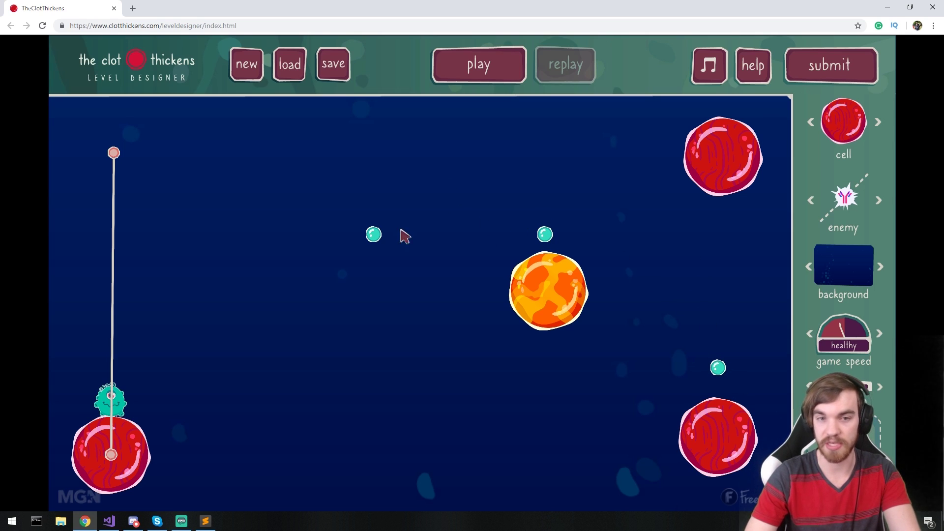
{"action": "left_click_drag", "start_coordinate": [372, 233], "coordinate": [735, 280]}
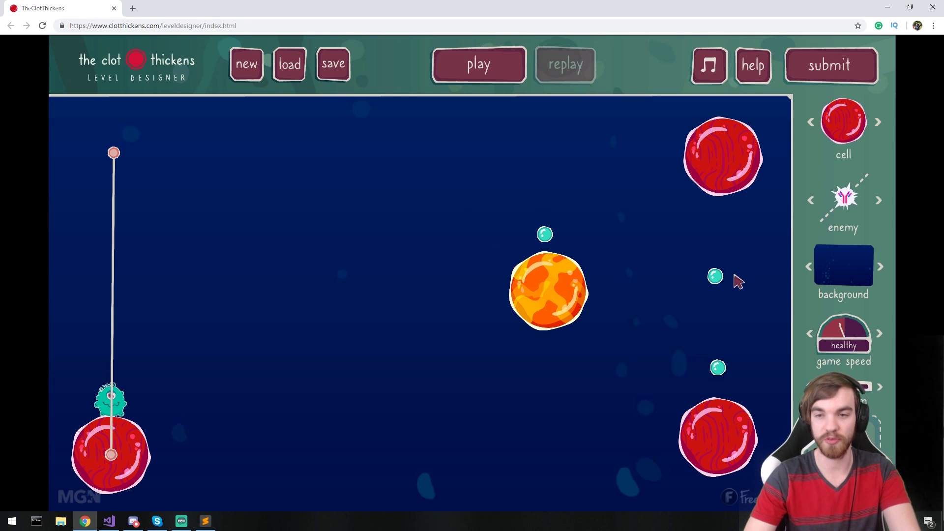
- Nudge the top-right cell left, raise the right-side bubbles, and start a test run
{"action": "mouse_move", "coordinate": [723, 169]}
{"action": "left_mouse_down"}
{"action": "mouse_move", "coordinate": [704, 169]}
{"action": "mouse_move", "coordinate": [718, 181]}
{"action": "left_mouse_up"}
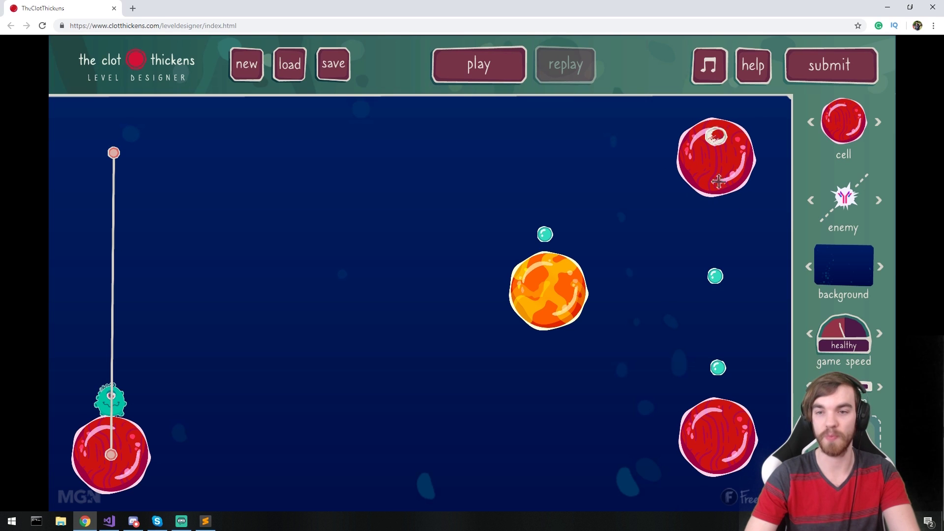
{"action": "left_click_drag", "start_coordinate": [718, 371], "coordinate": [718, 361]}
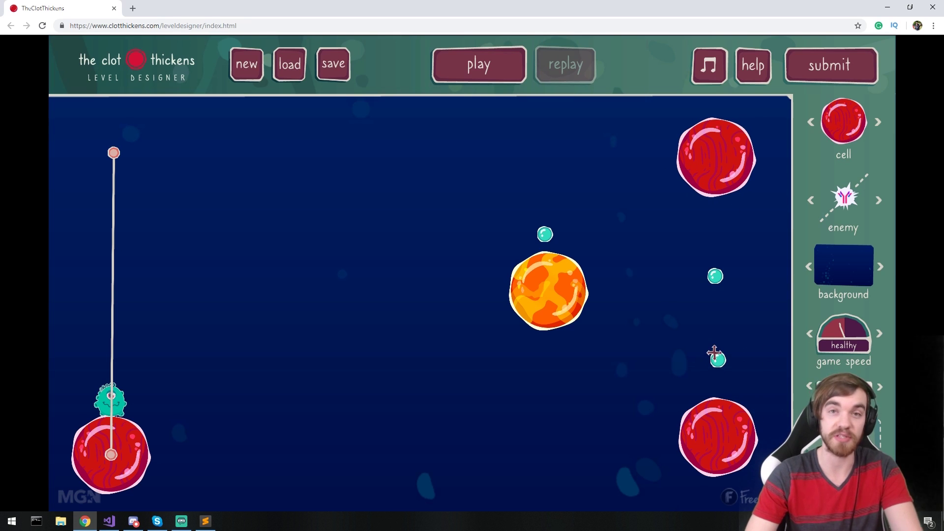
{"action": "left_click_drag", "start_coordinate": [716, 274], "coordinate": [718, 241]}
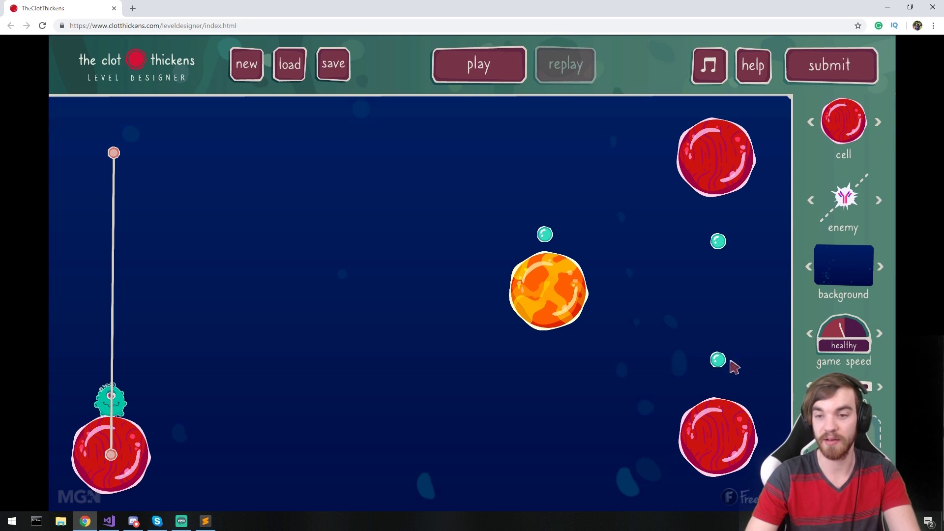
{"action": "left_click_drag", "start_coordinate": [717, 242], "coordinate": [715, 241]}
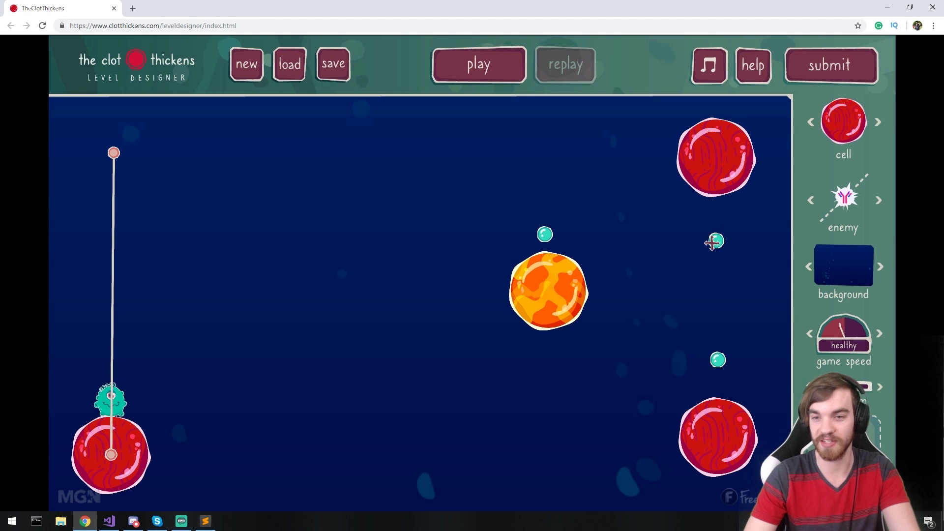
{"action": "left_click", "coordinate": [461, 69]}
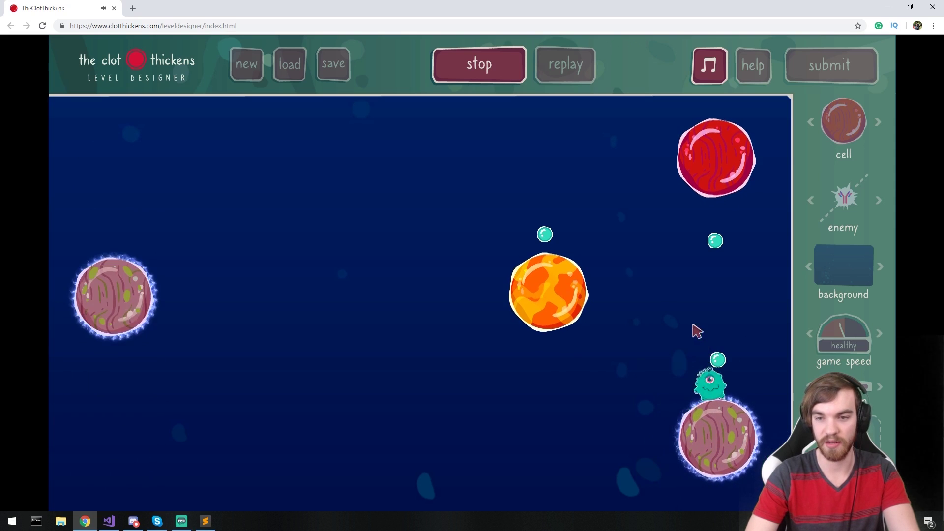
- Stop the test run and nudge the lower-right teal bubble slightly up-left
{"action": "left_click", "coordinate": [492, 75]}
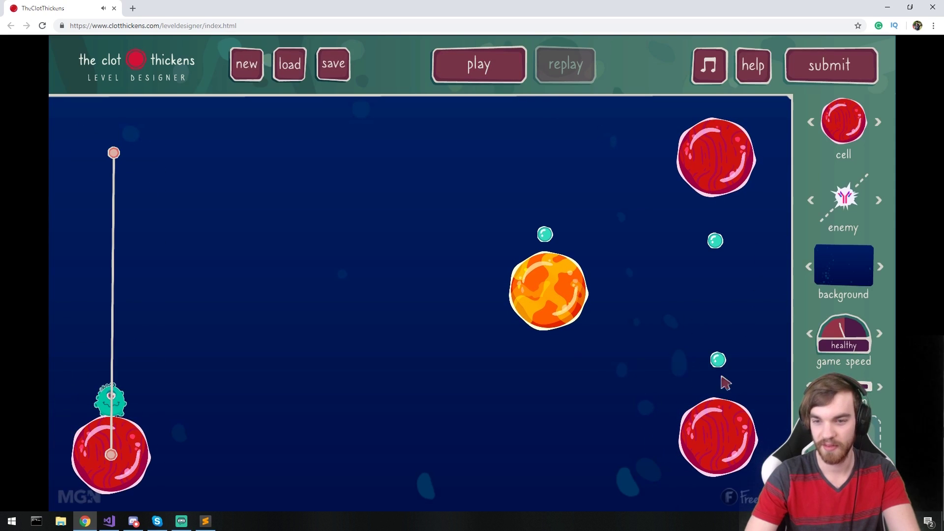
{"action": "left_click_drag", "start_coordinate": [717, 360], "coordinate": [713, 351]}
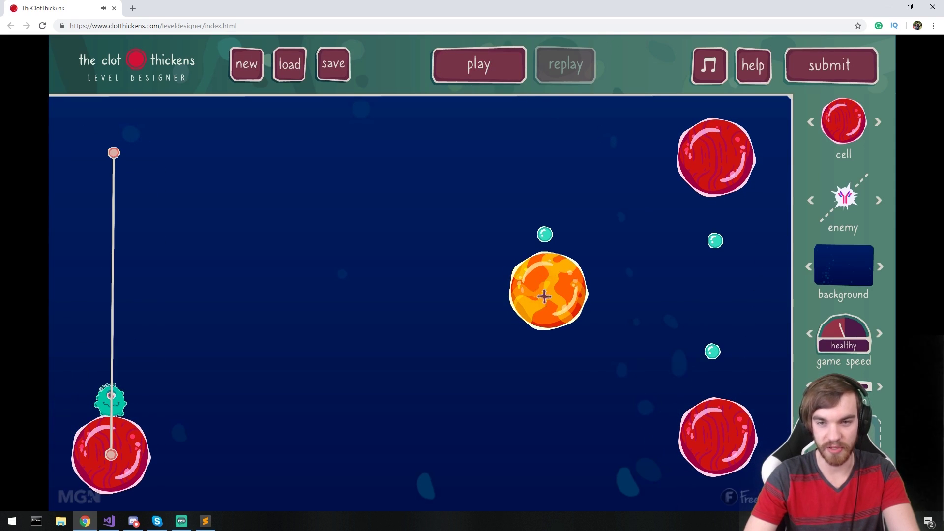
- Move the orange enemy right and slightly up toward the top red cell, then start a test run
{"action": "left_click_drag", "start_coordinate": [543, 296], "coordinate": [614, 289]}
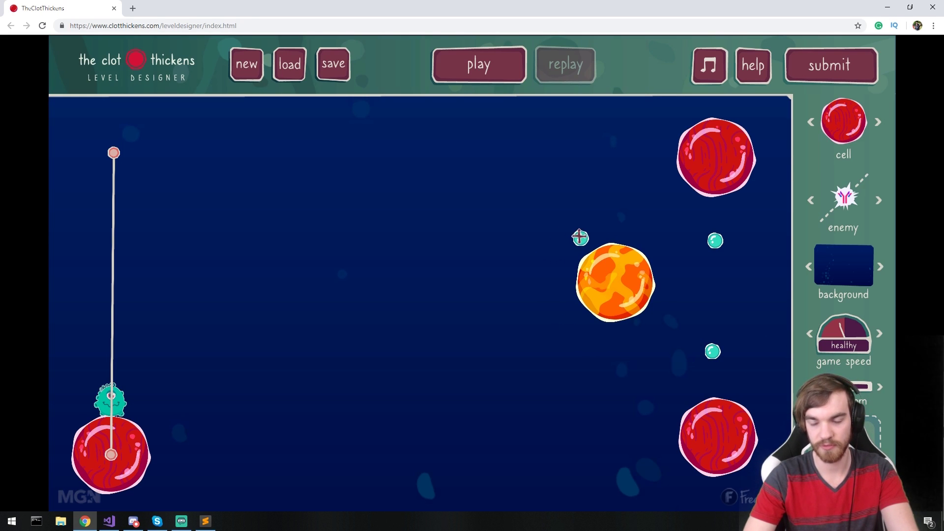
{"action": "left_click_drag", "start_coordinate": [610, 272], "coordinate": [623, 249]}
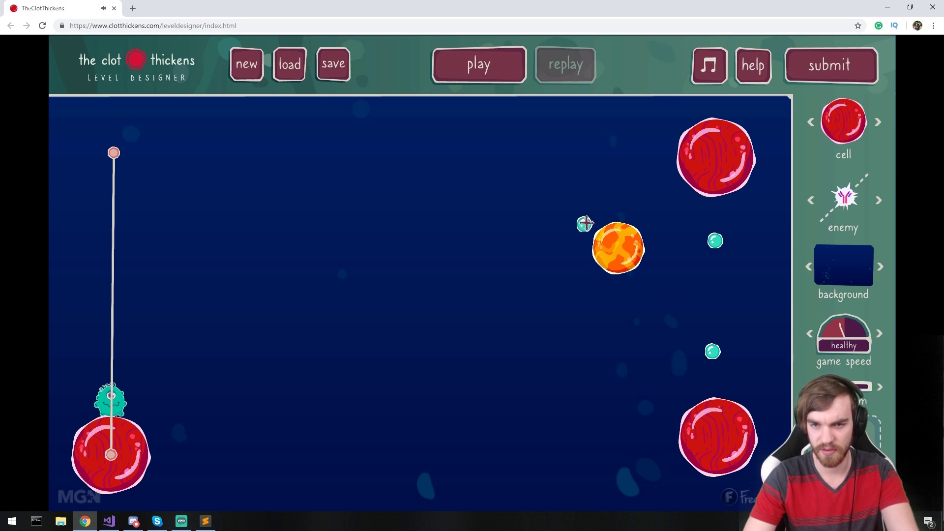
{"action": "left_click", "coordinate": [490, 71]}
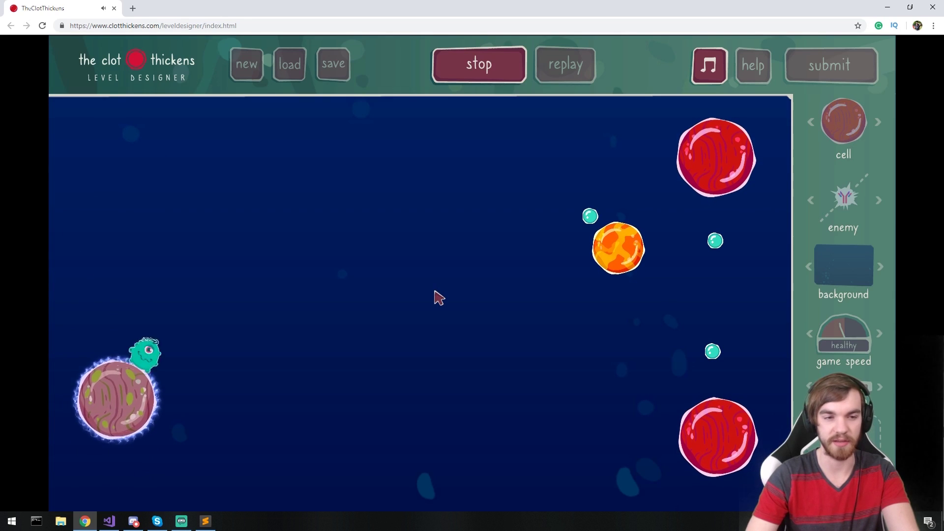
- Beat the level in 3 jumps: orange cell, top red cell, then bottom red cell
{"action": "left_click", "coordinate": [435, 301]}
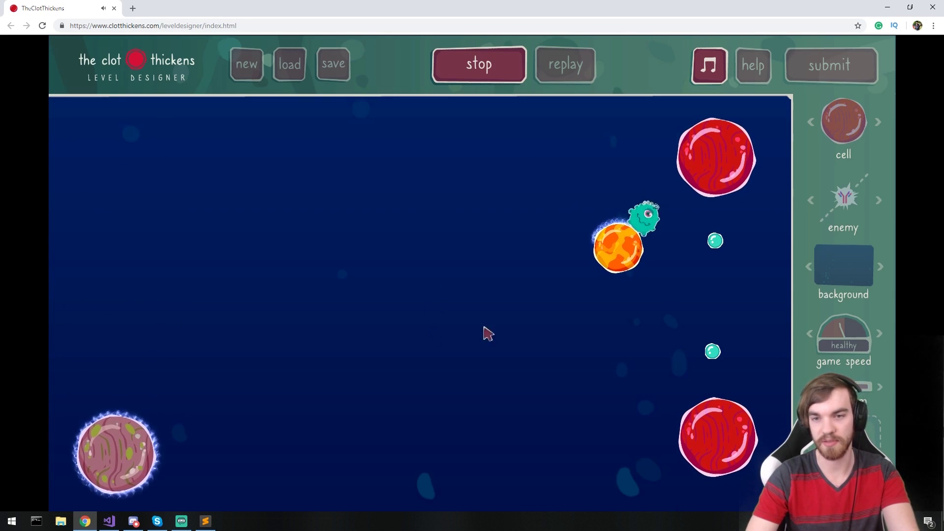
{"action": "left_click", "coordinate": [674, 274]}
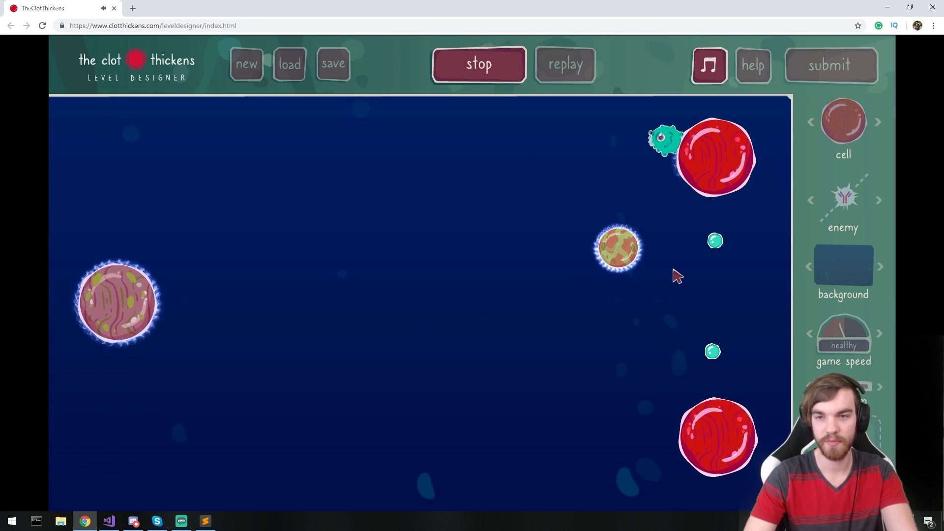
{"action": "left_click", "coordinate": [726, 320]}
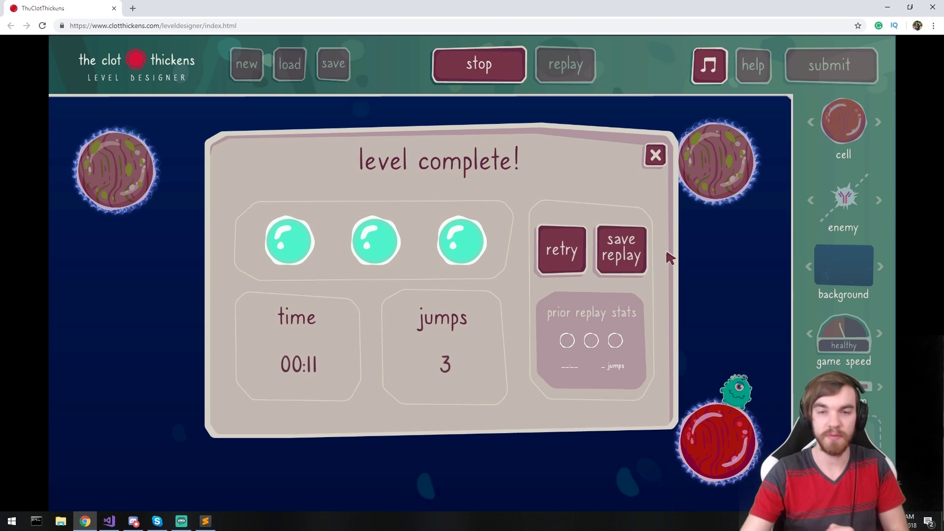
- Save the replay as level.tct and close the level complete summary
{"action": "left_click", "coordinate": [635, 252]}
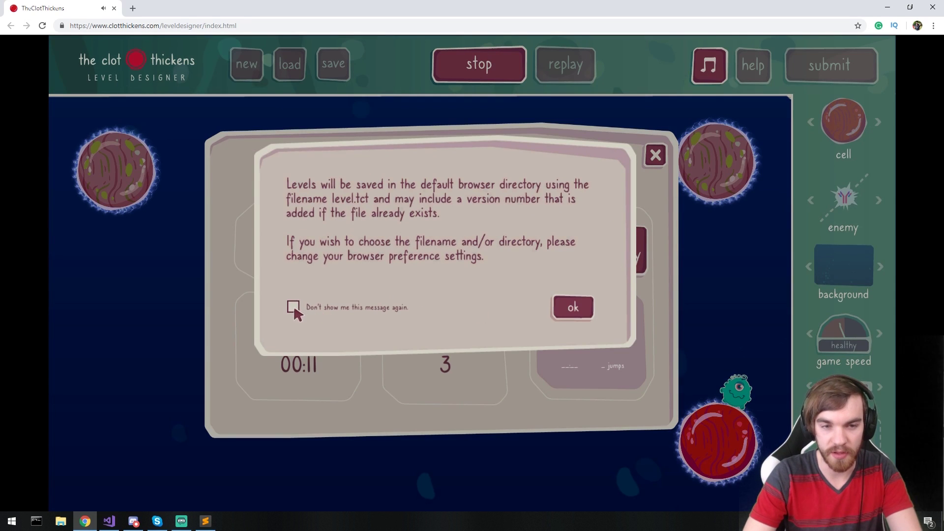
{"action": "left_click", "coordinate": [572, 307]}
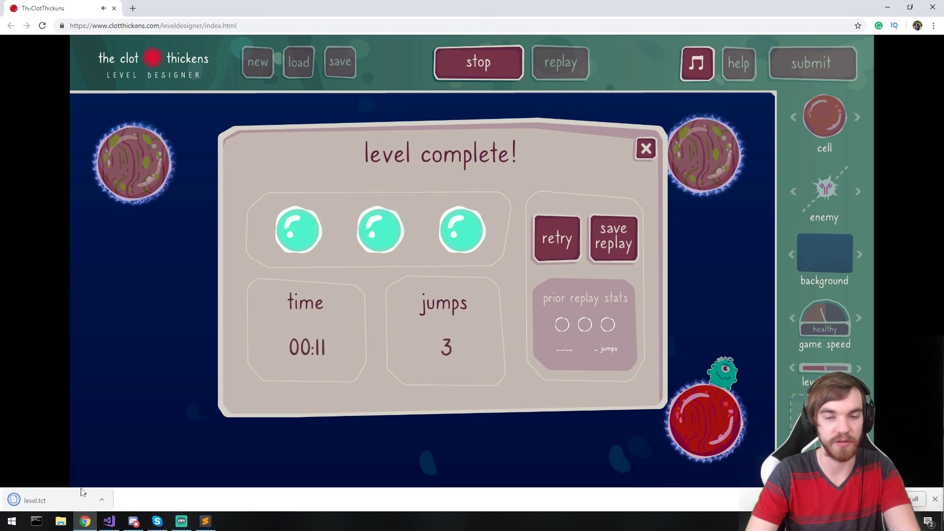
{"action": "left_click", "coordinate": [646, 148]}
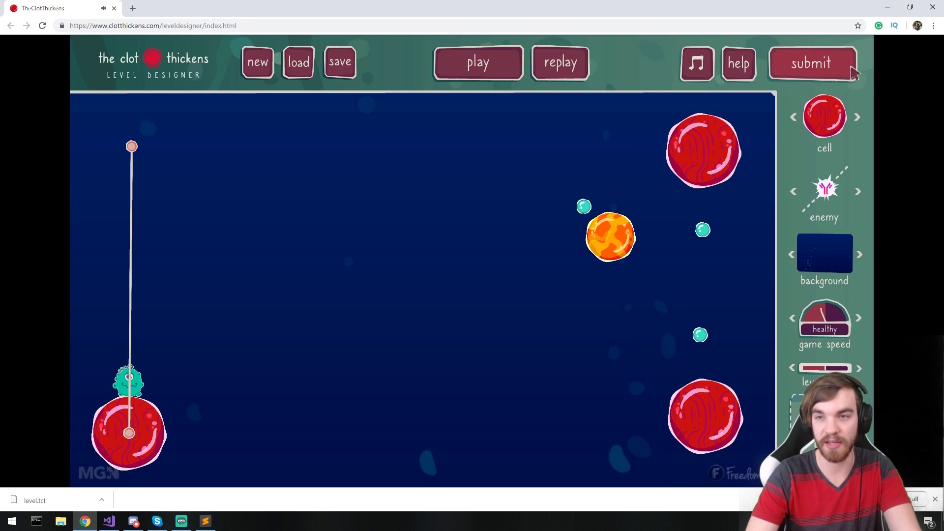
- Open the level submission form and agree to the submission terms
{"action": "left_click", "coordinate": [831, 63]}
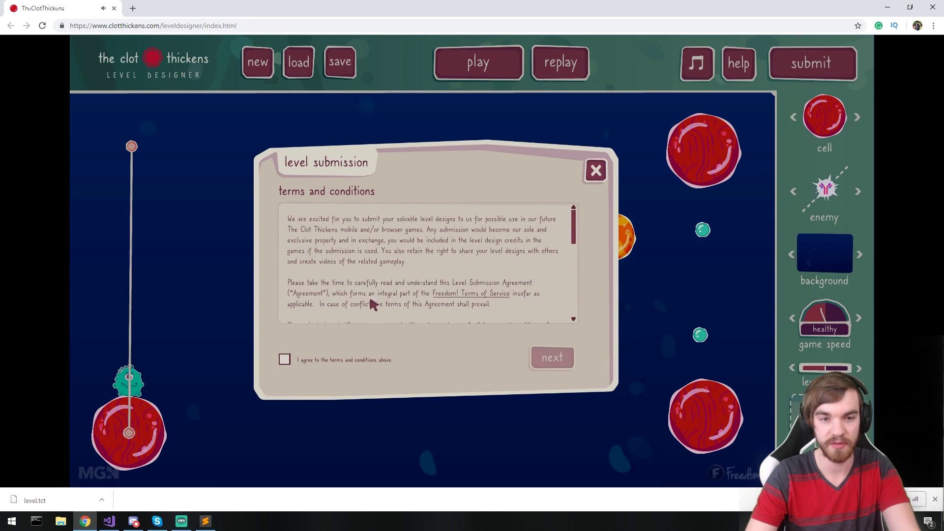
{"action": "left_click", "coordinate": [285, 361]}
{"action": "left_click", "coordinate": [552, 361]}
- Enter the credit name and contact e-mail, keep difficulty at normal, and submit
{"action": "left_click", "coordinate": [435, 221]}
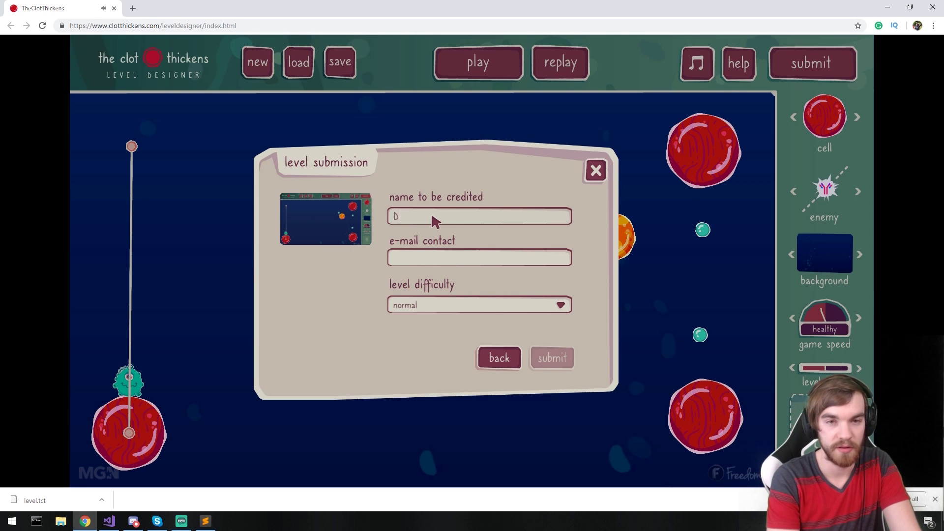
{"action": "type", "text": "N3K Dave"}
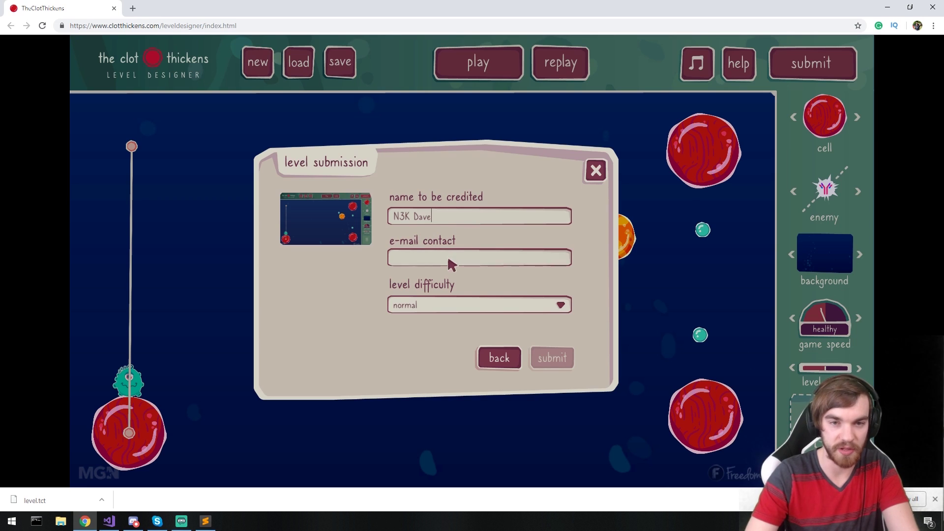
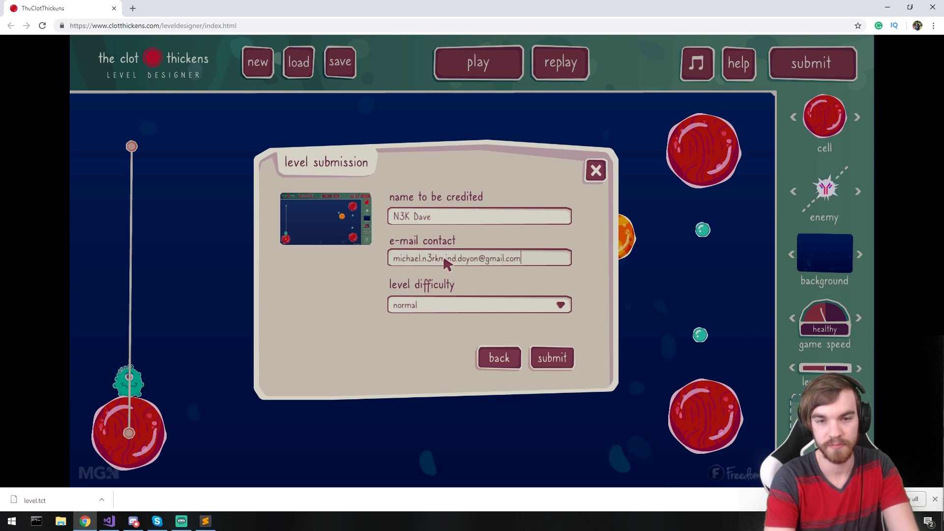
{"action": "left_click", "coordinate": [496, 305]}
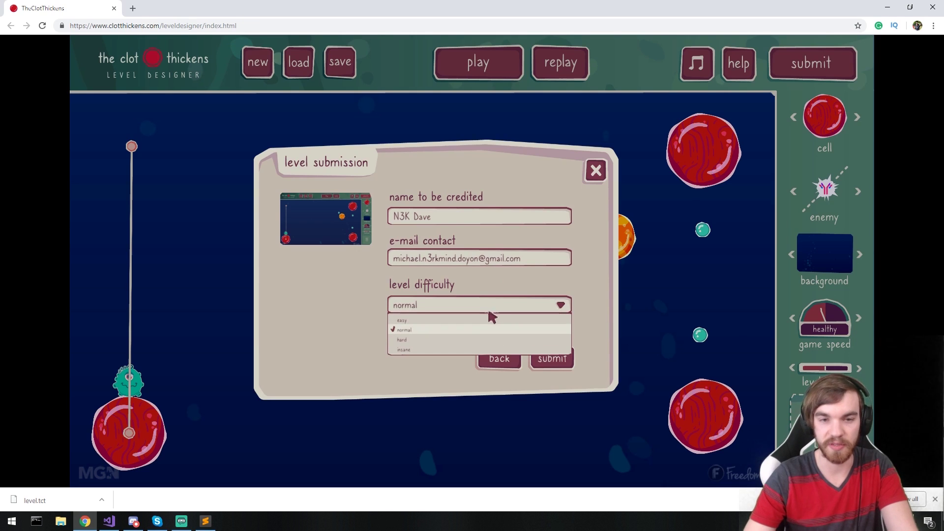
{"action": "left_click", "coordinate": [415, 328]}
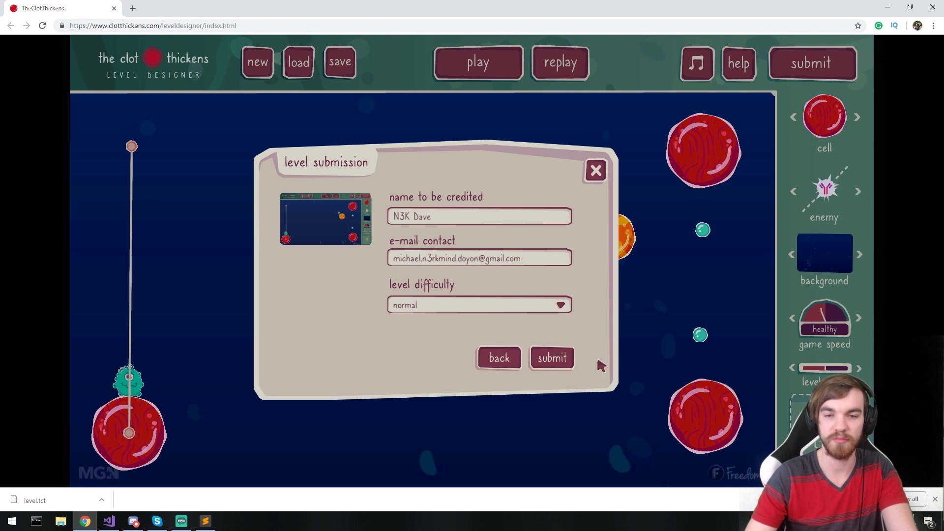
{"action": "left_click", "coordinate": [564, 359]}
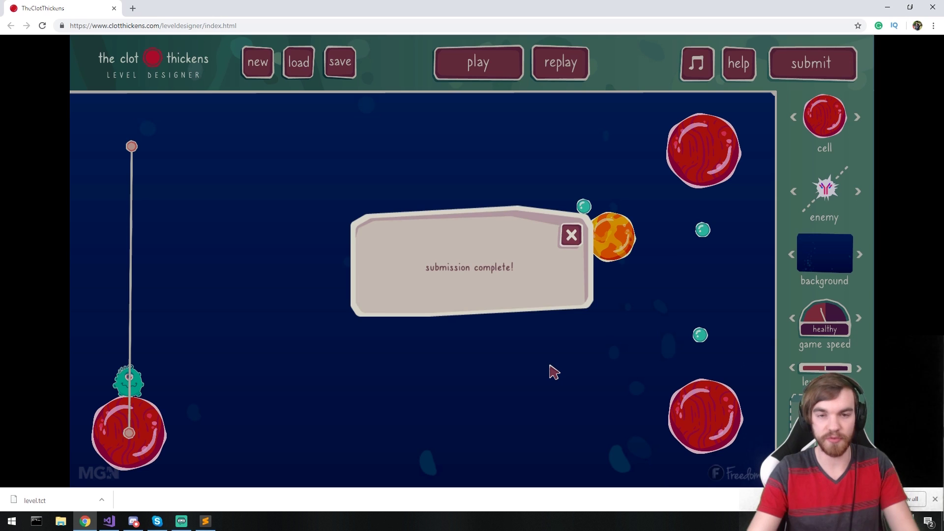
- Close the submission complete notice and enlarge the level size with the zoom arrow
{"action": "left_click", "coordinate": [571, 235]}
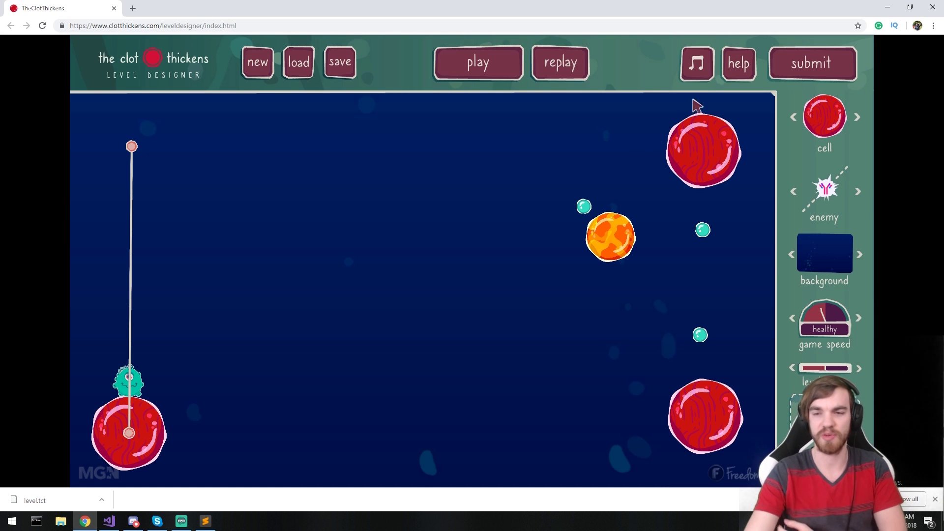
{"action": "left_click", "coordinate": [858, 370]}
- Zoom the level out and raise game speed to feverish, accepting loss of the replay
{"action": "left_click", "coordinate": [857, 370]}
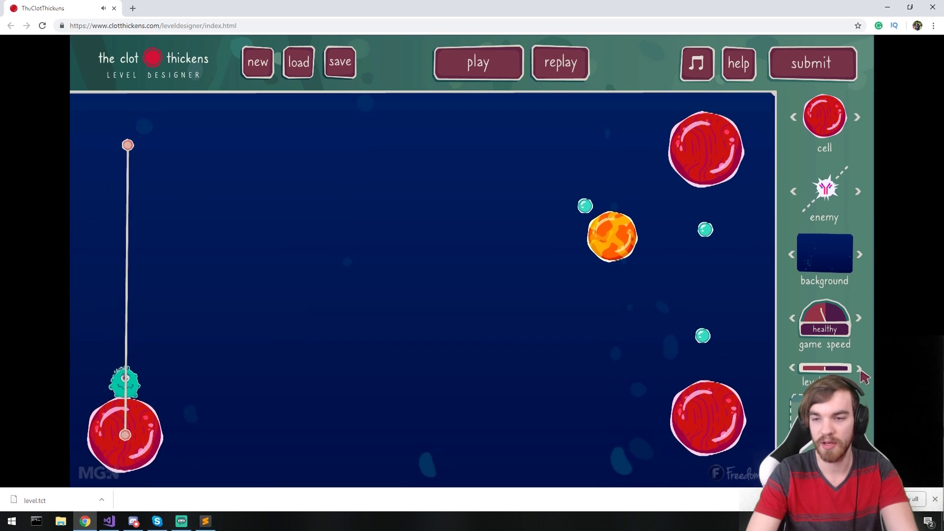
{"action": "left_click", "coordinate": [858, 318]}
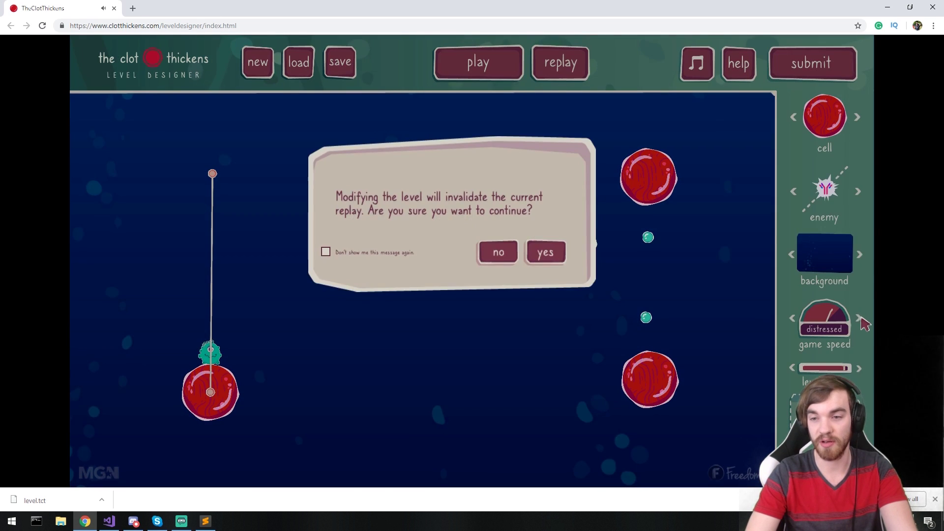
{"action": "left_click", "coordinate": [539, 257]}
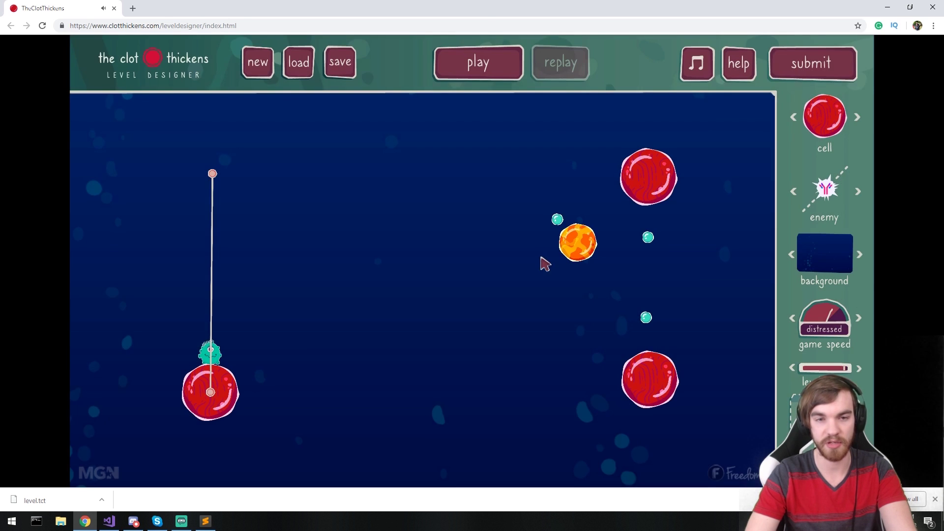
{"action": "left_click", "coordinate": [863, 323]}
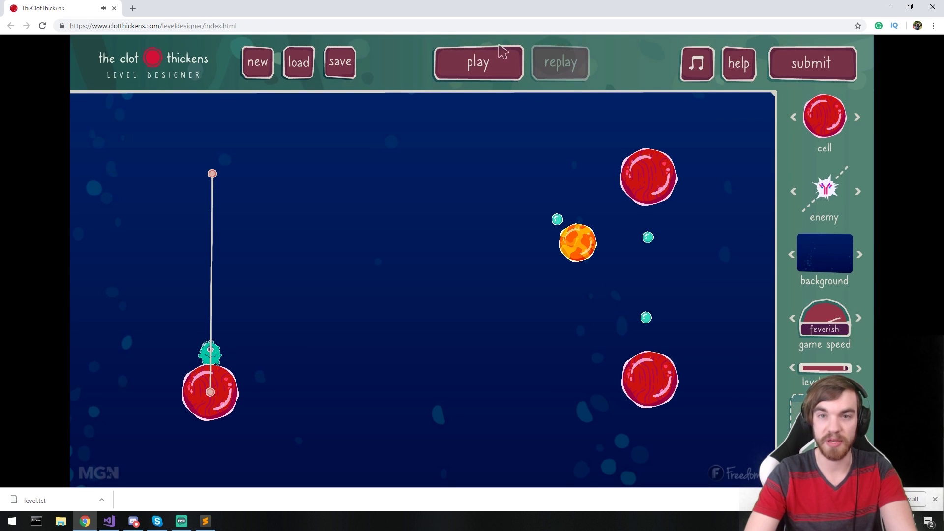
- Playtest at feverish speed, stop, and switch the background toward red
{"action": "left_click", "coordinate": [498, 63]}
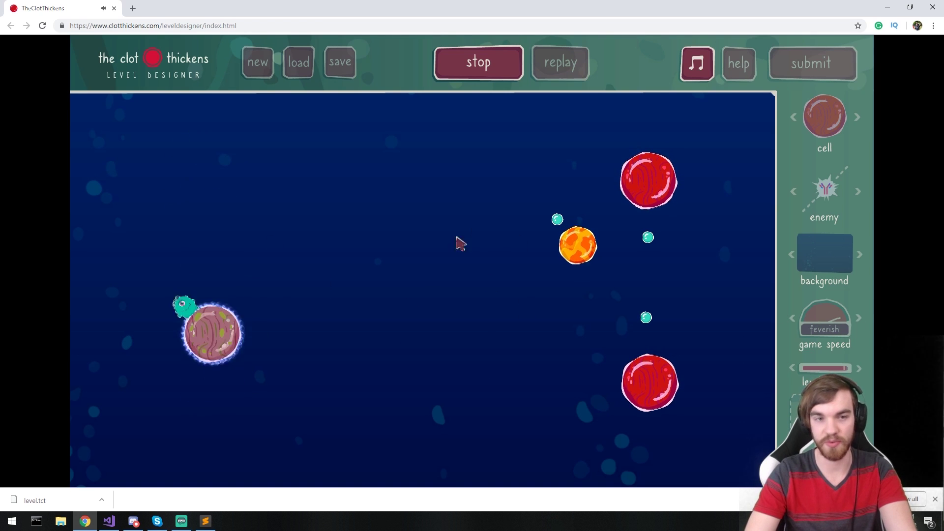
{"action": "left_click", "coordinate": [478, 63]}
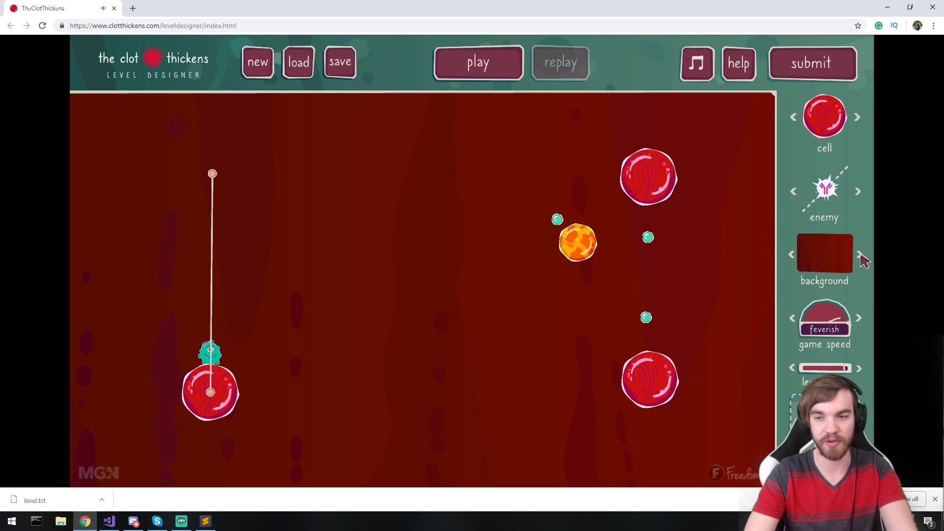
{"action": "left_click", "coordinate": [861, 256]}
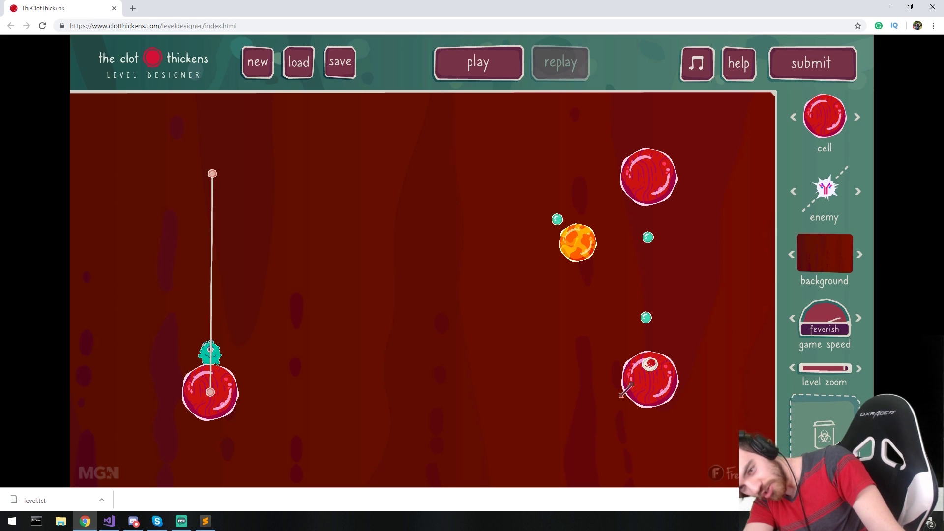
- Drag the bottom-right red cell into the trash bin to remove it
{"action": "left_click_drag", "start_coordinate": [640, 385], "coordinate": [823, 433]}
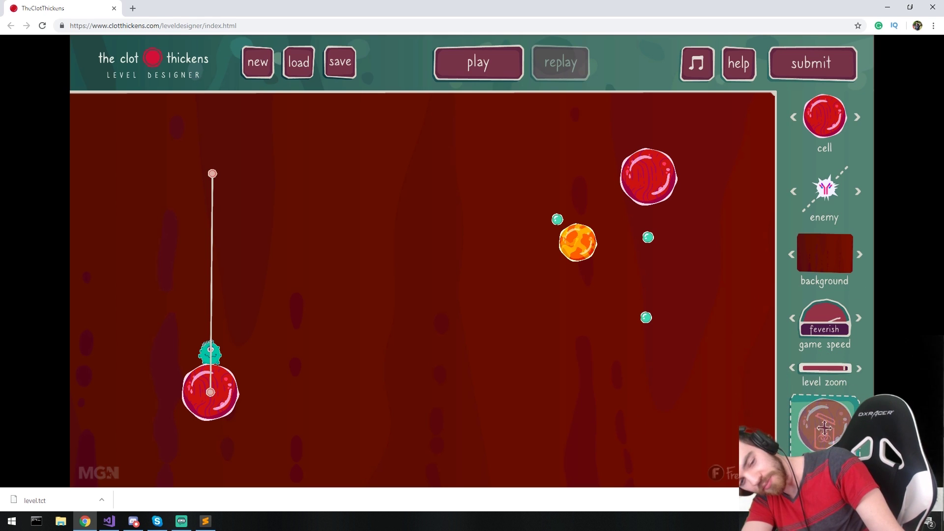